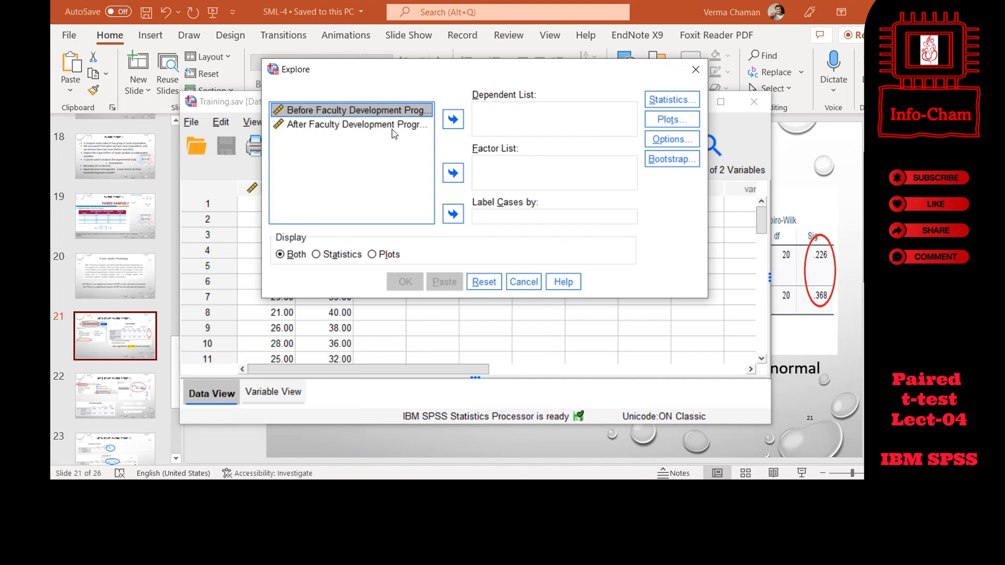
Step: Add both the Before and After Faculty Development Programme variables to the Explore dependent list
left_click(360, 126, "shift")
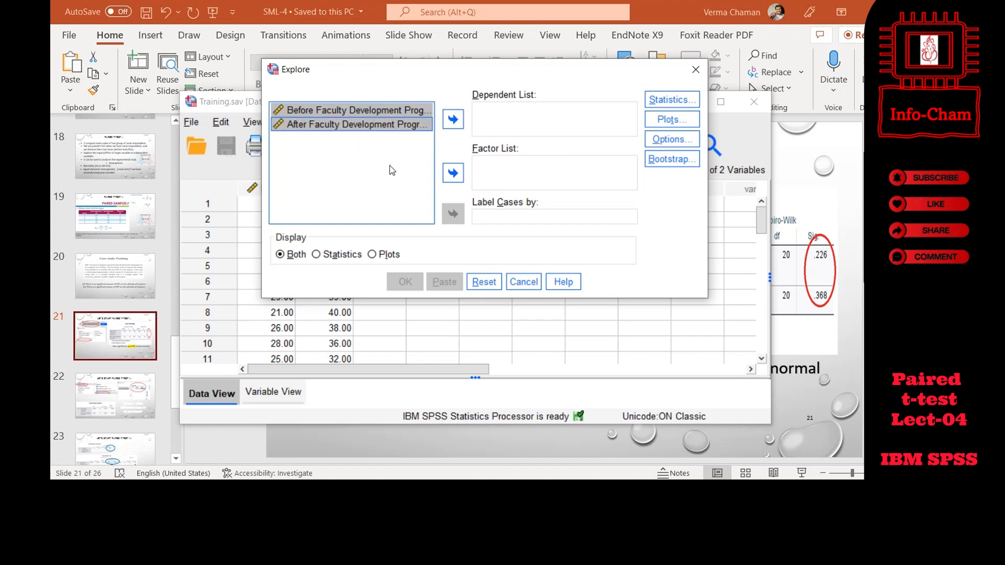
left_click(453, 121)
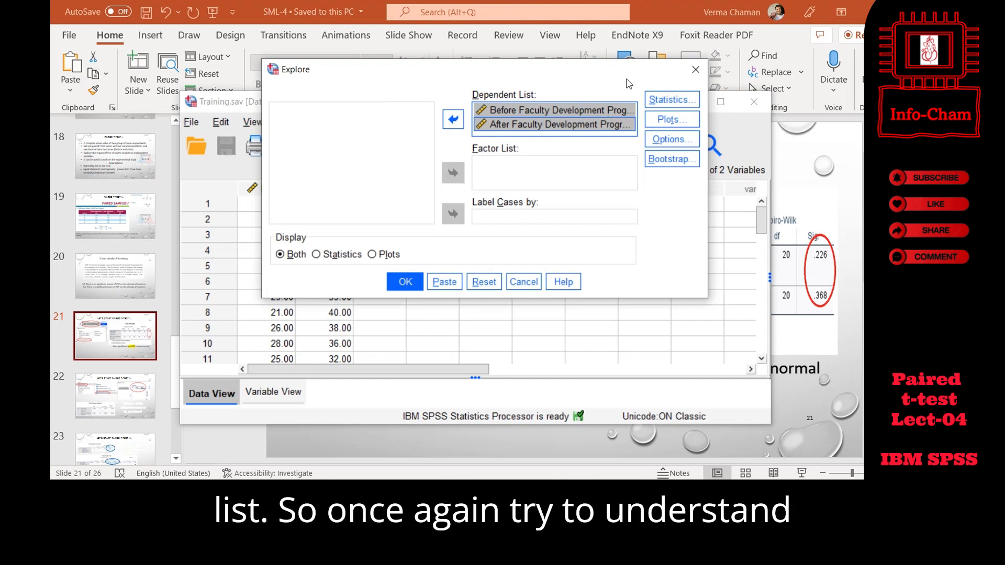
Step: Uncover the Training.sav data behind the Explore dialog and review the Before and After scores of all teachers
left_click_drag(608, 76, 597, 345)
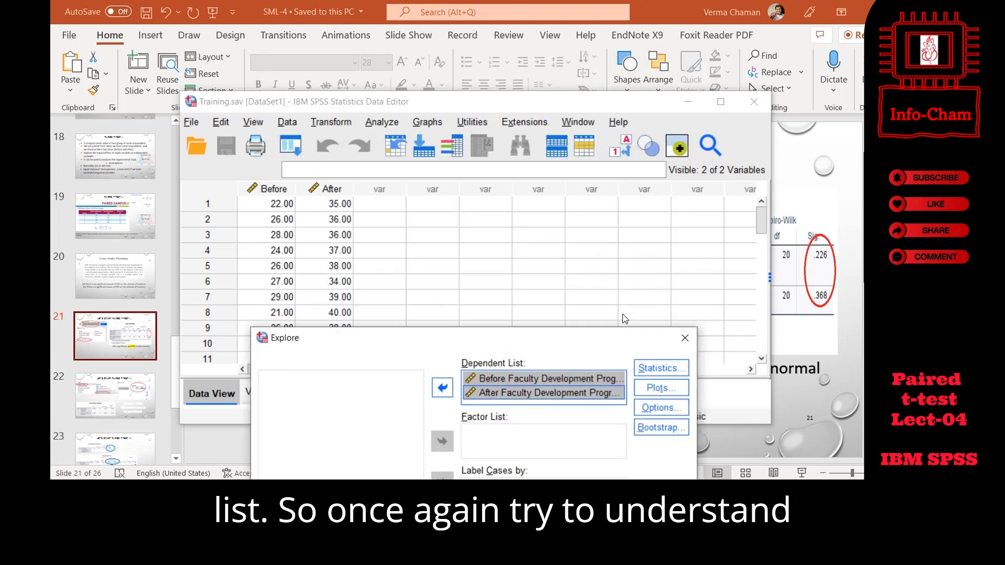
left_click_drag(651, 343, 629, 401)
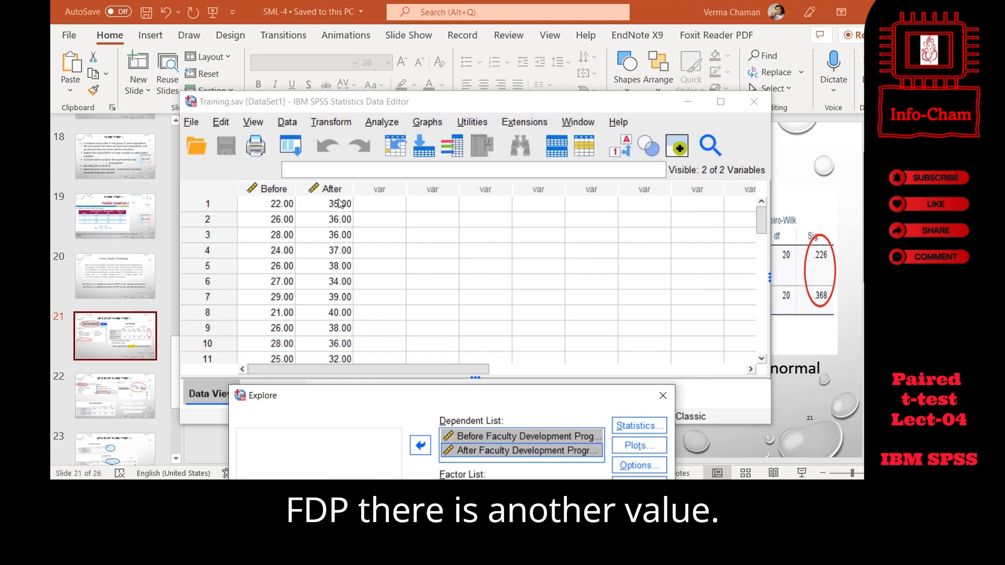
mouse_move(338, 199)
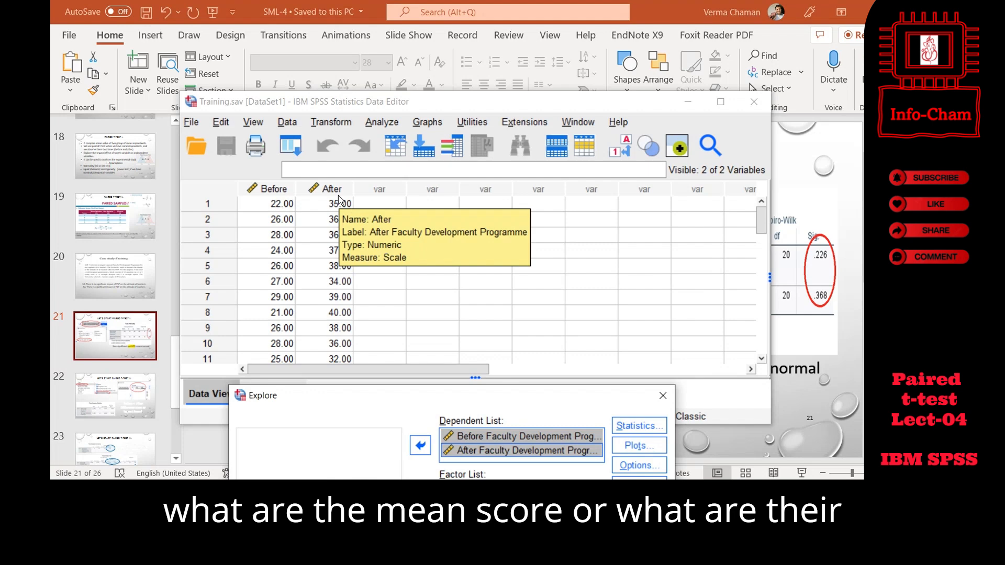
left_click_drag(454, 109, 455, 92)
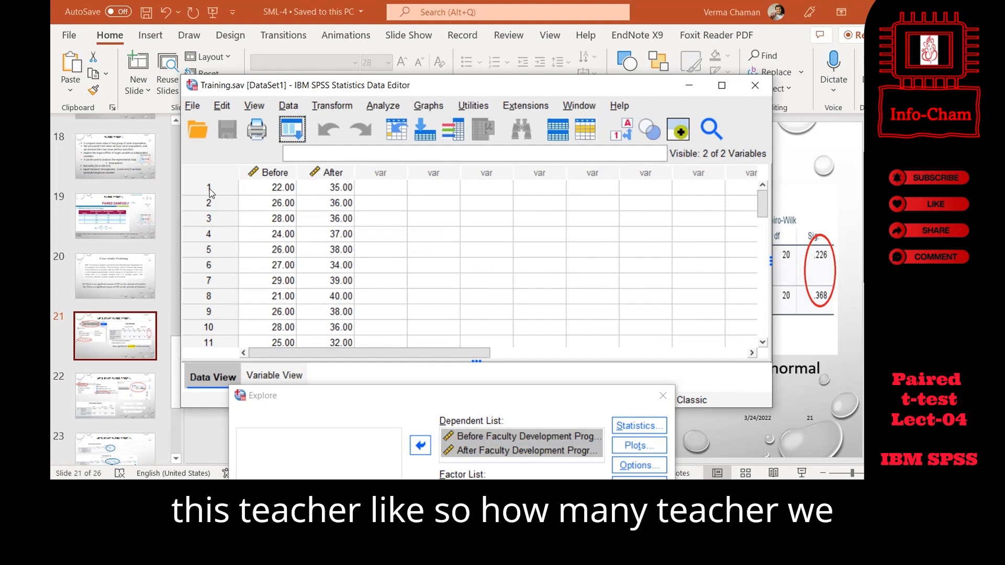
scroll(252, 232, "down", 1)
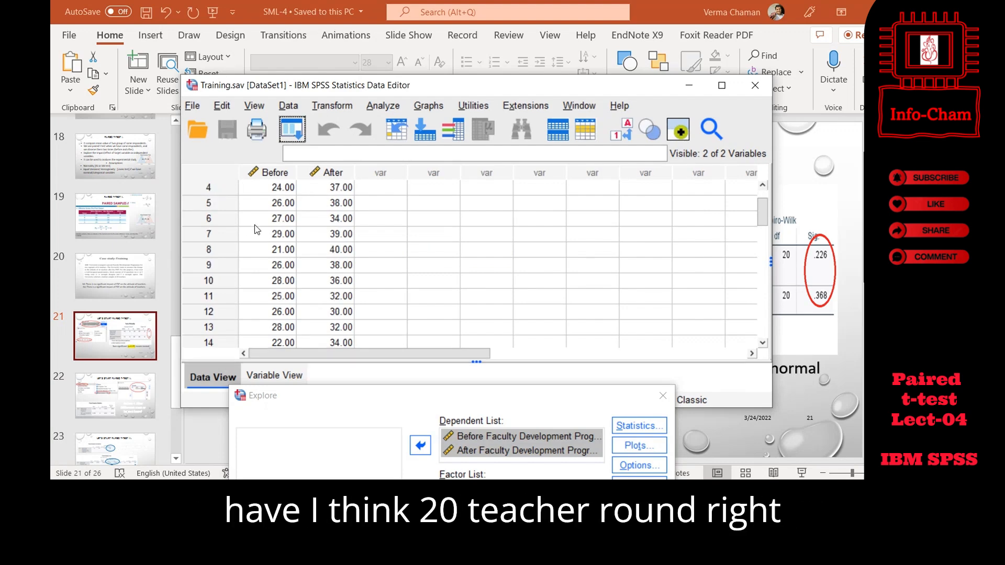
scroll(254, 226, "down", 1)
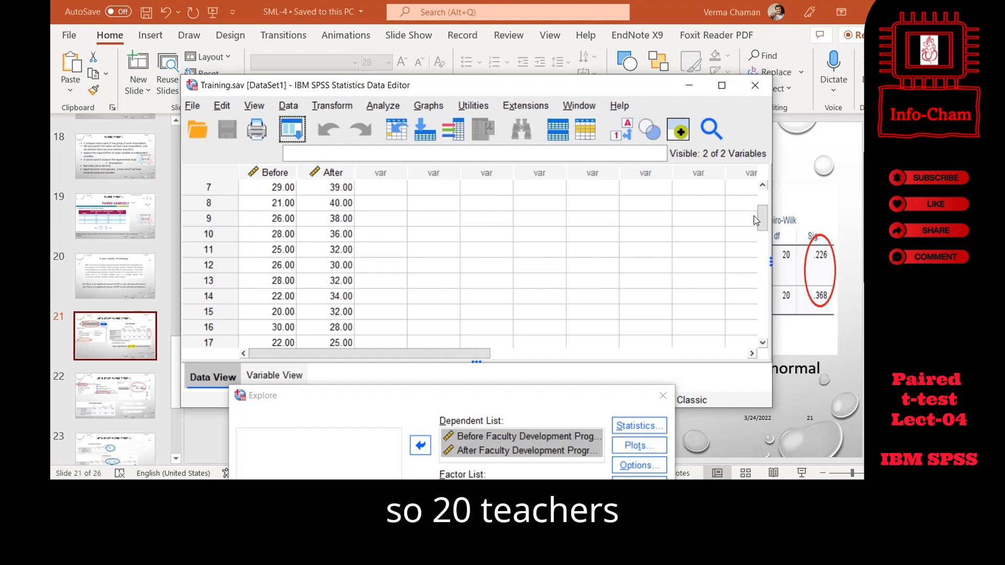
mouse_move(756, 220)
left_mouse_down()
mouse_move(759, 241)
mouse_move(760, 201)
left_mouse_up()
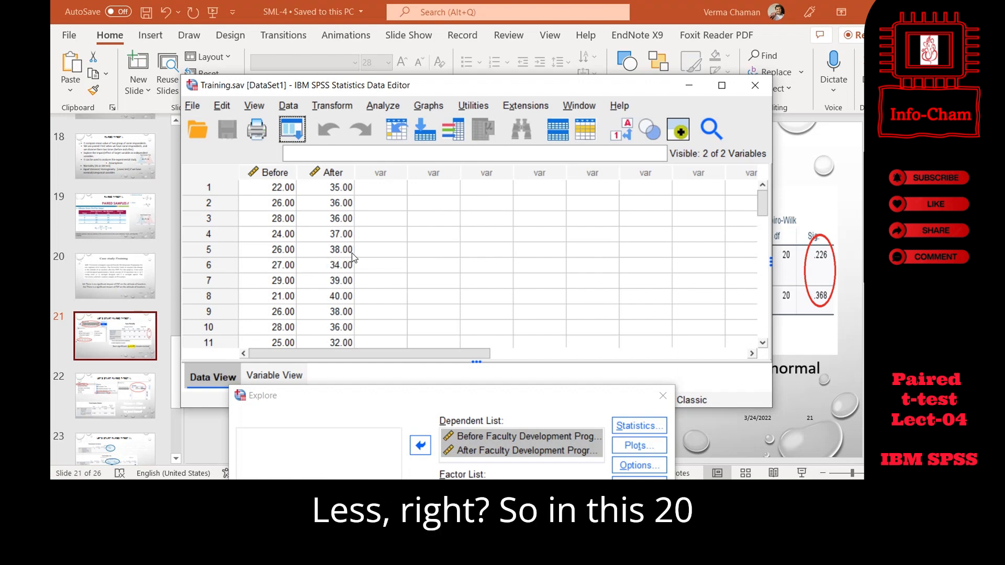
left_click_drag(765, 208, 763, 204)
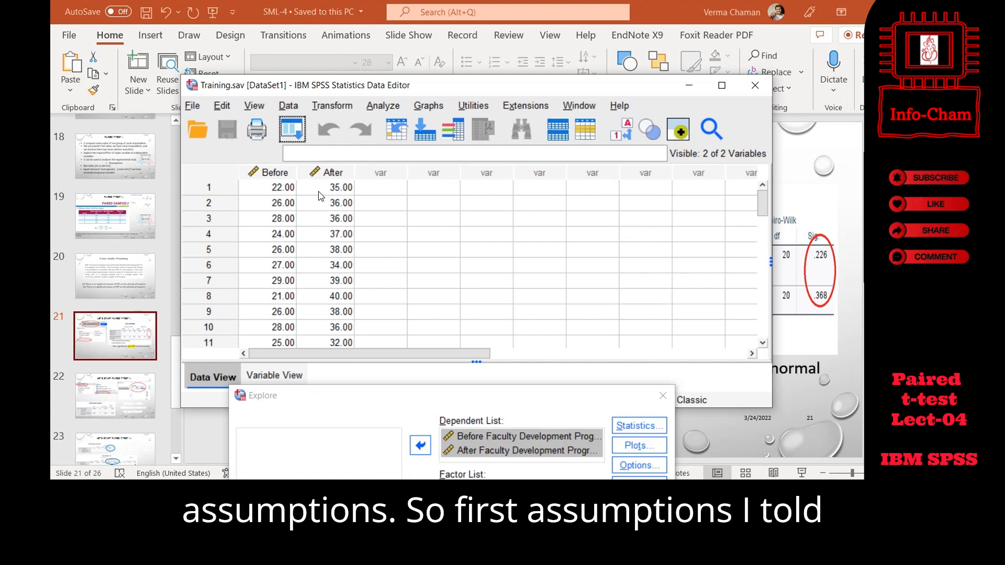
Step: Set the Explore plots to Histogram and Normality plots with tests, without Stem-and-leaf, and run the analysis
left_click_drag(470, 393, 507, 344)
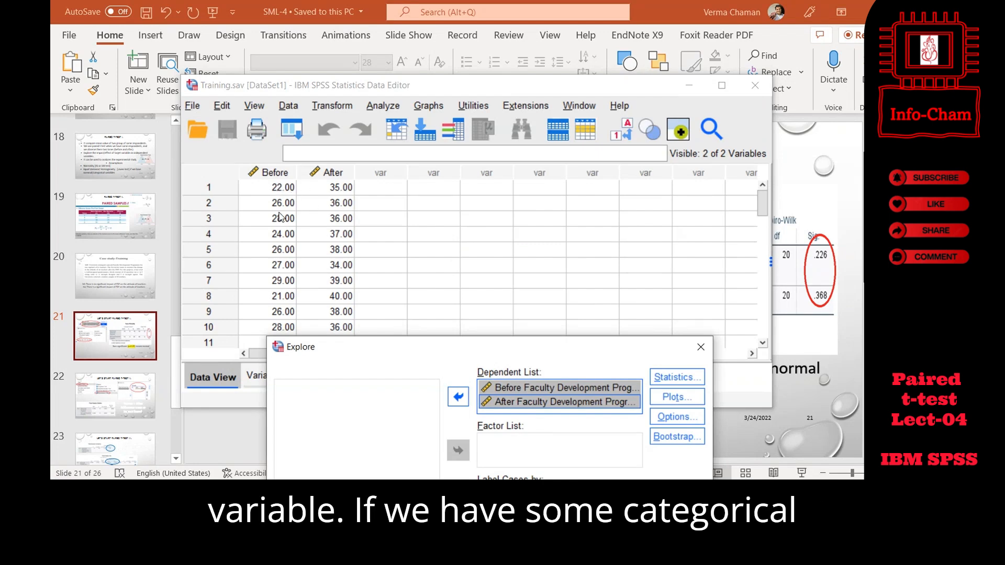
left_click_drag(443, 353, 432, 158)
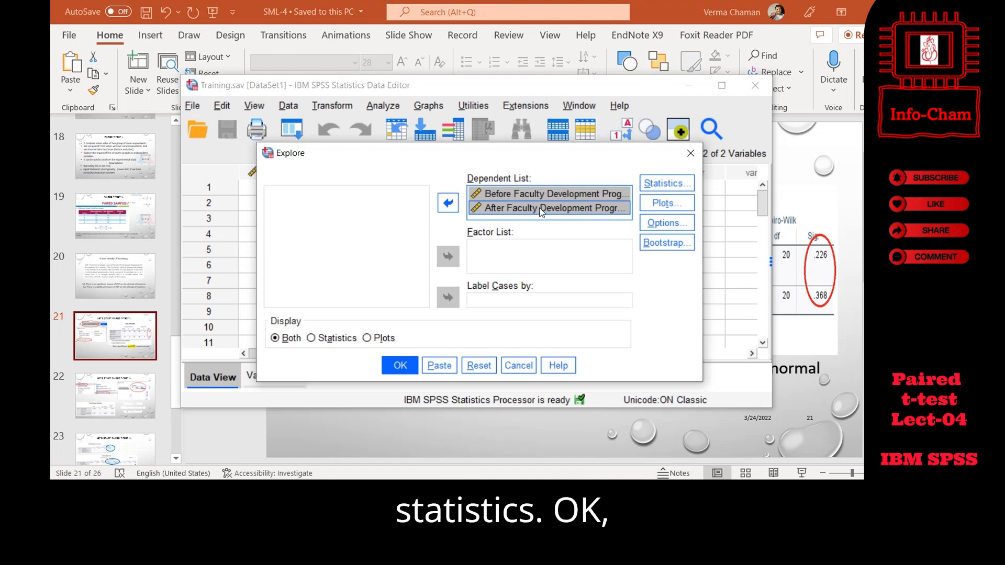
left_click(667, 204)
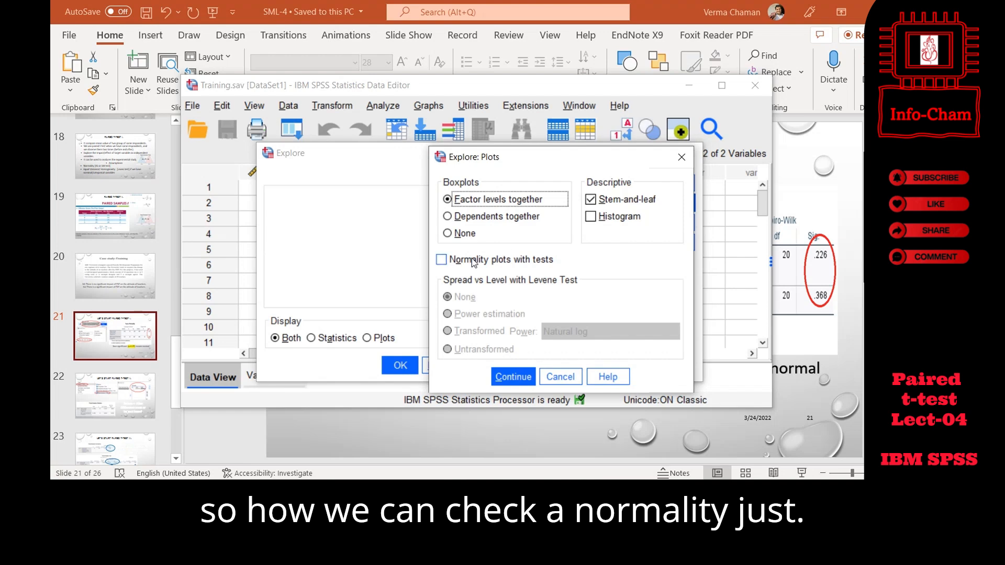
left_click(595, 200)
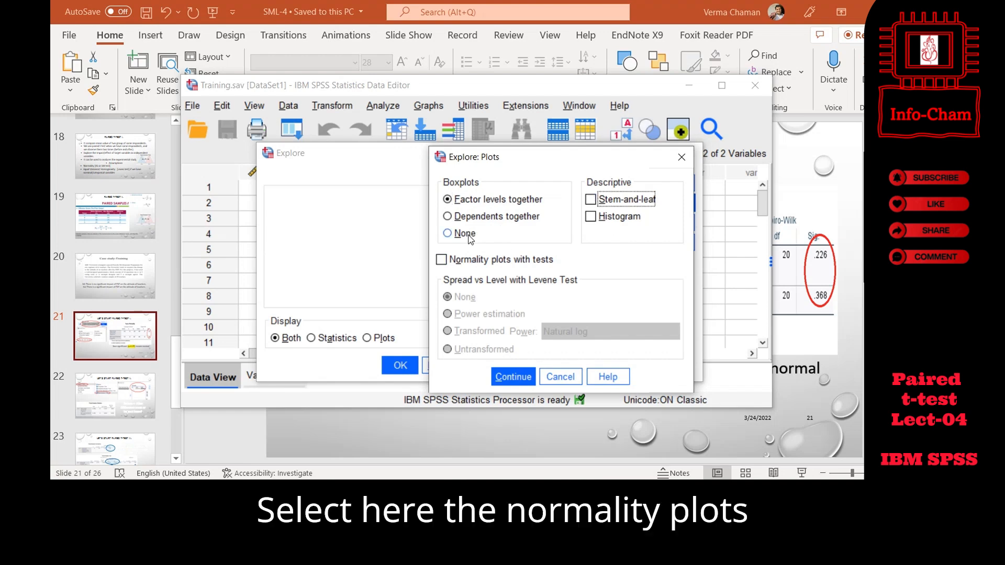
left_click(446, 260)
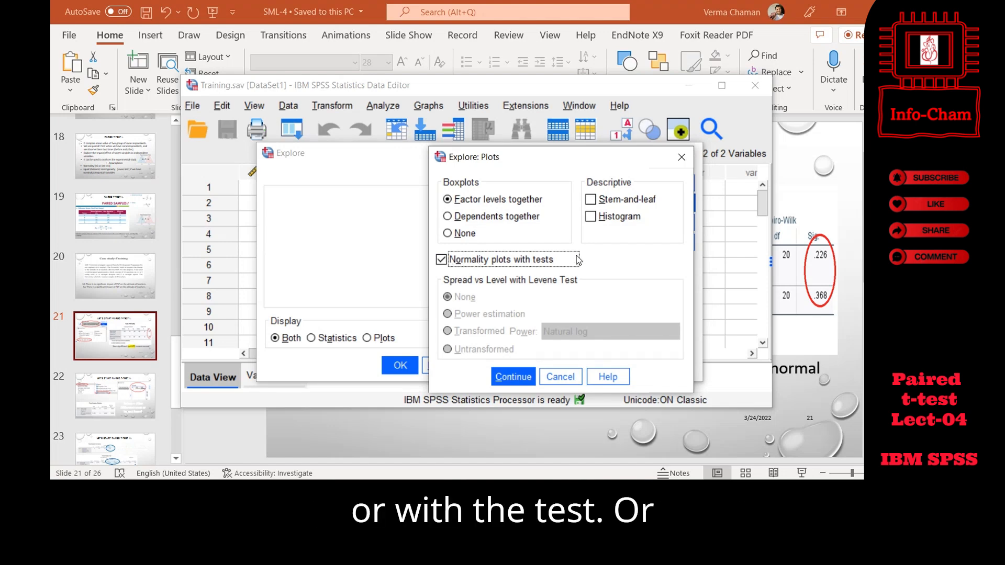
left_click(591, 218)
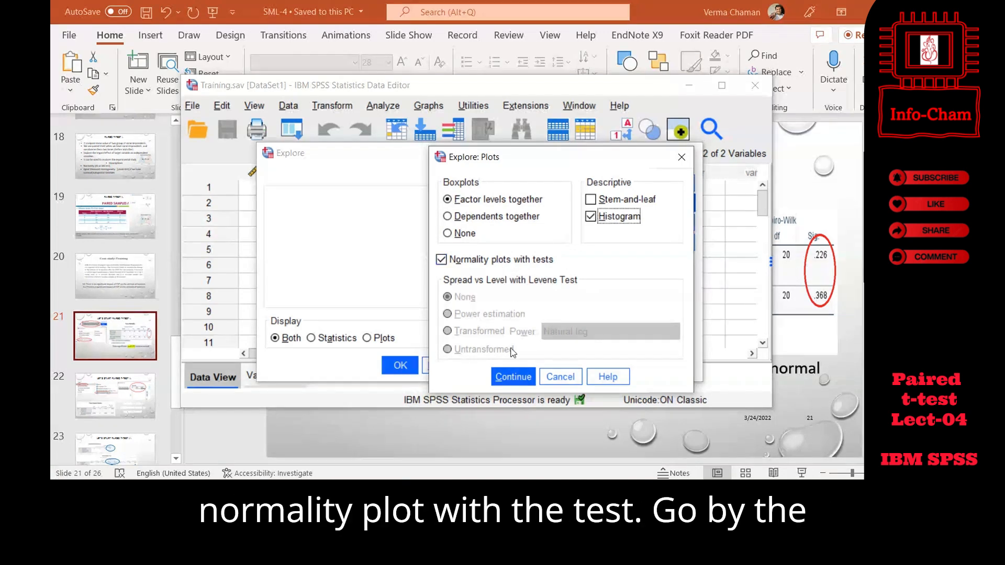
left_click(513, 378)
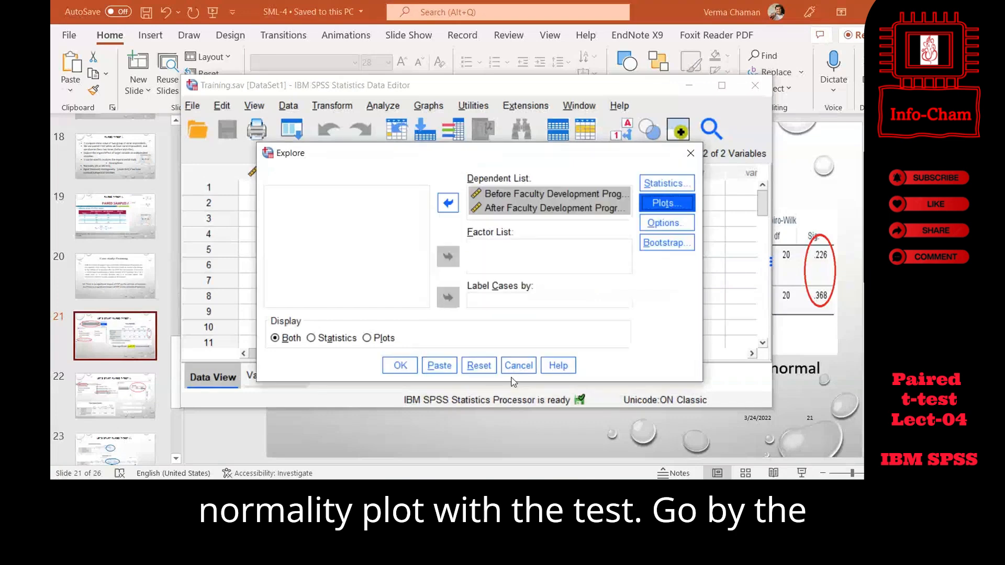
left_click(401, 366)
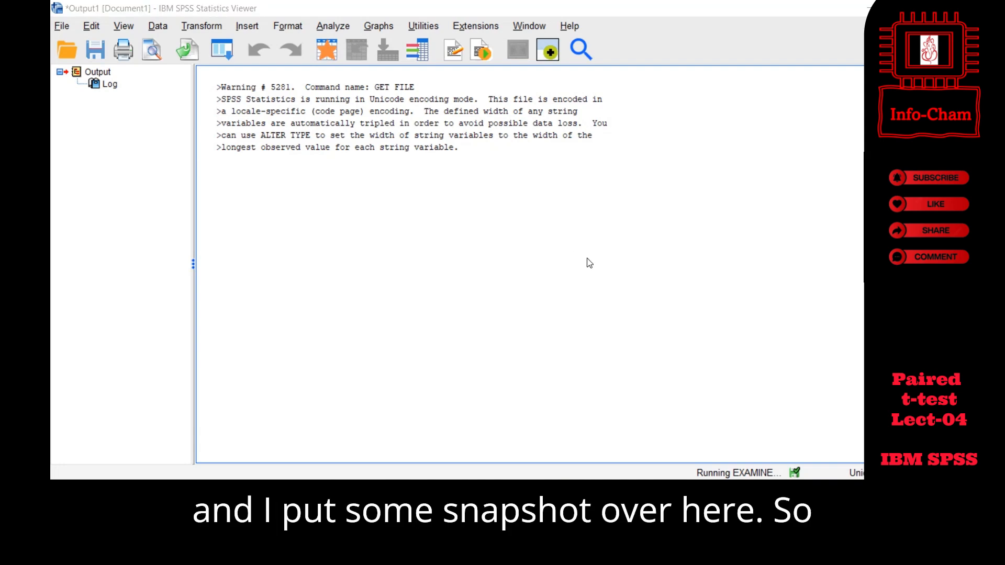
Step: Check the Tests of Normality picture on slide 21 in PowerPoint and return to the SPSS output viewer
key("alt+Tab")
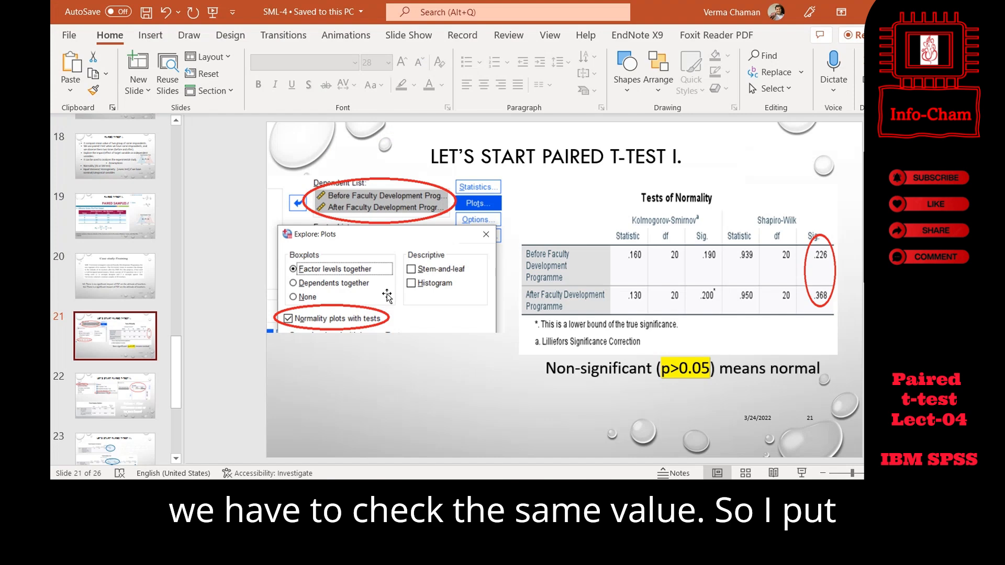
left_click(656, 266)
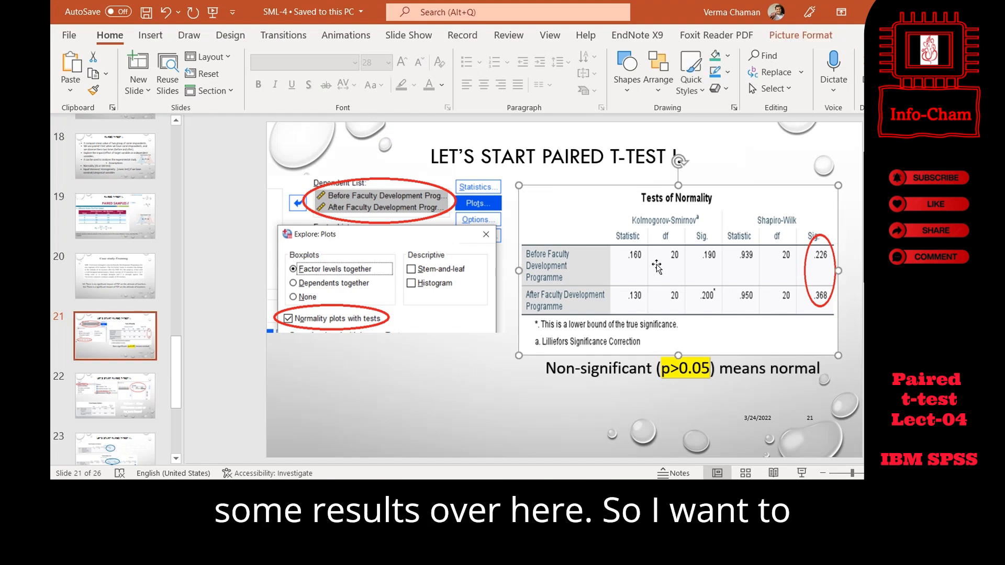
key("alt+Tab")
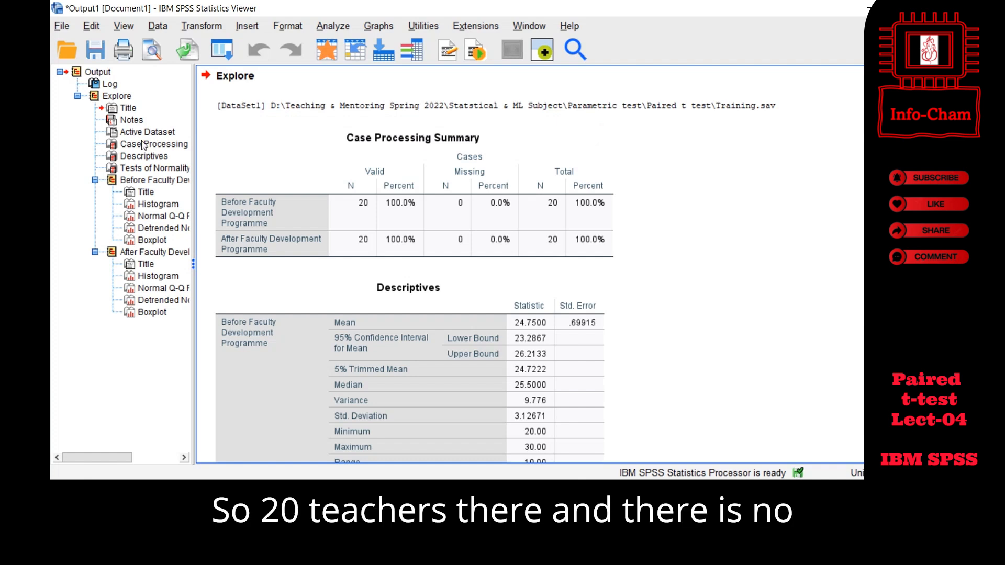
Step: Examine the case summary, descriptives with skewness and kurtosis, and normality test significance for the Before and After variables
left_click(346, 224)
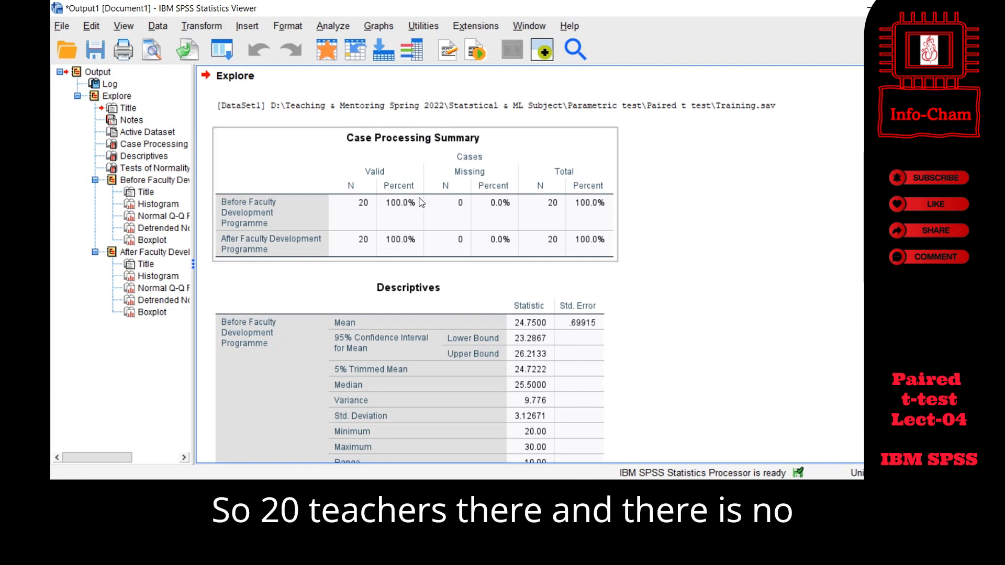
scroll(449, 214, "down", 2)
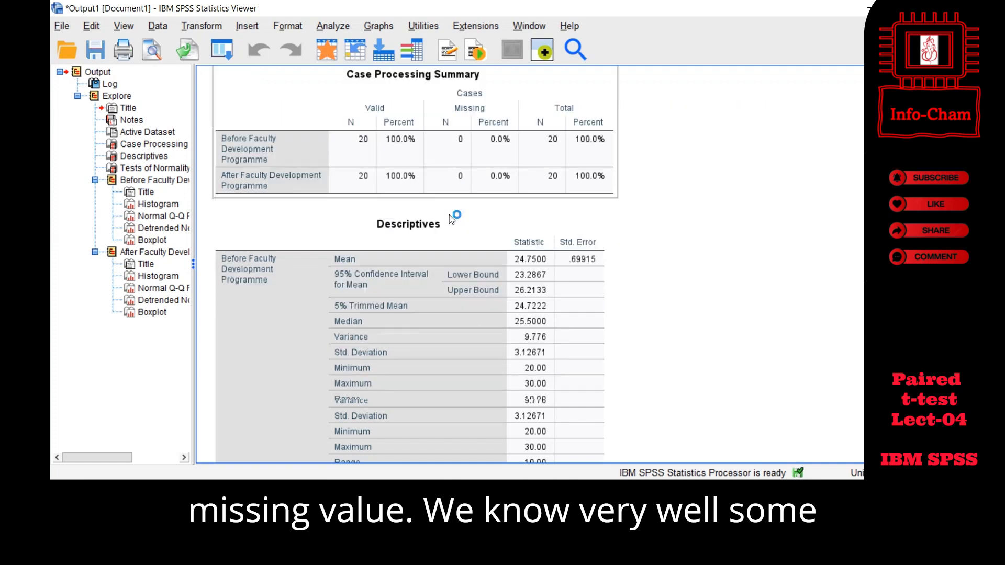
scroll(445, 244, "down", 4)
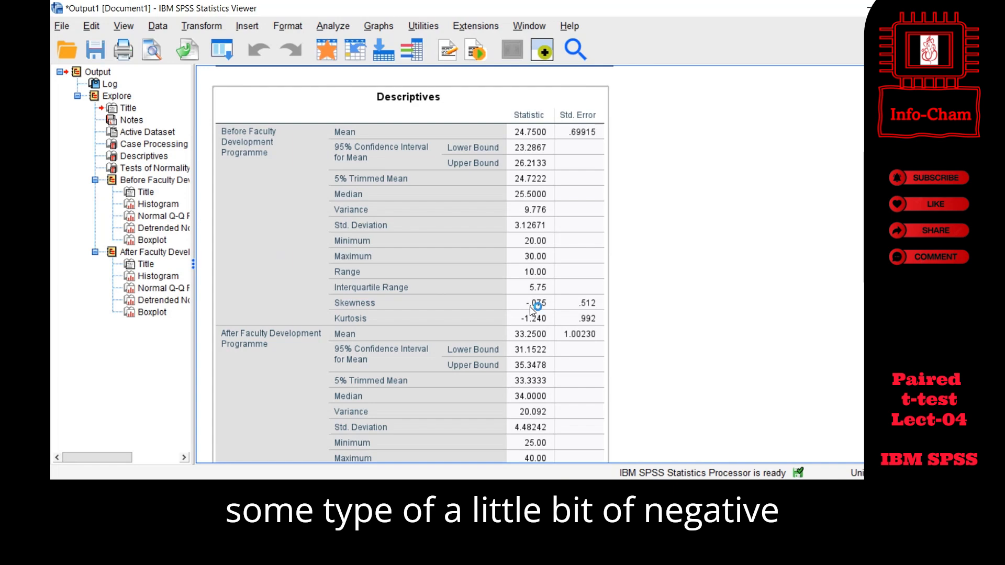
scroll(529, 307, "down", 4)
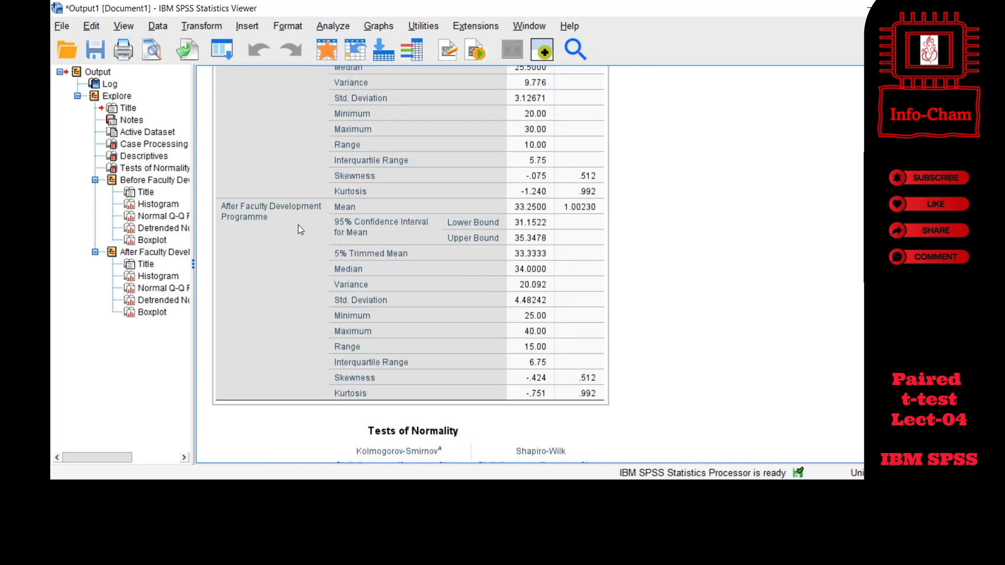
scroll(293, 210, "up", 6)
scroll(257, 173, "down", 4)
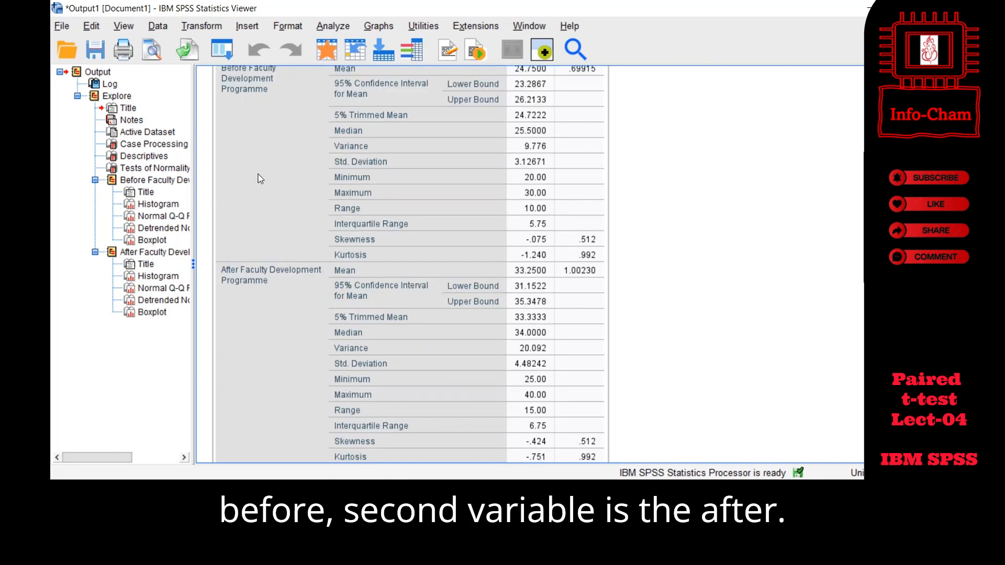
scroll(265, 220, "down", 2)
scroll(281, 240, "down", 2)
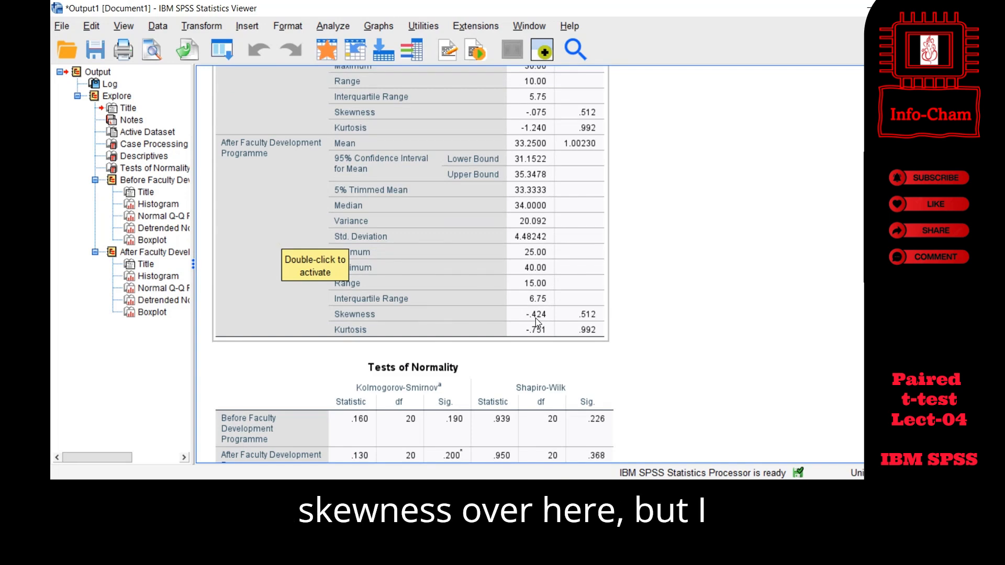
scroll(534, 312, "down", 2)
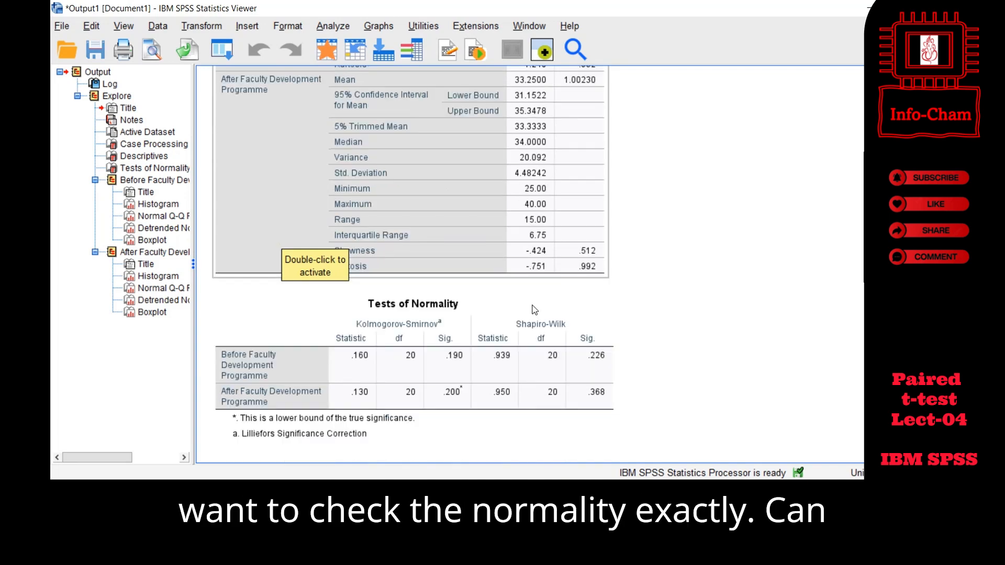
scroll(534, 310, "down", 2)
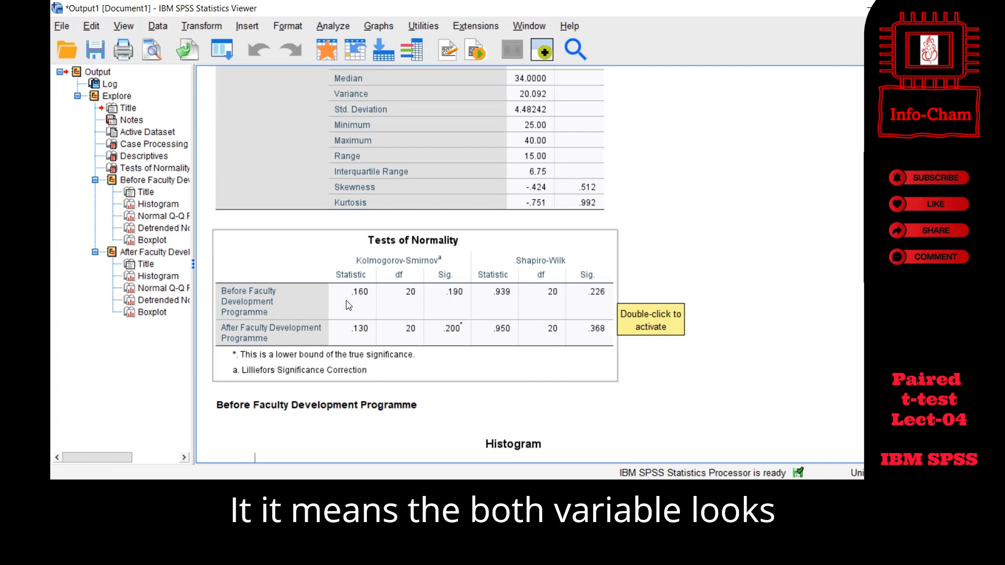
Step: Inspect the histogram and normal Q-Q plot of the Before variable and the histogram of the After variable
scroll(473, 303, "down", 3)
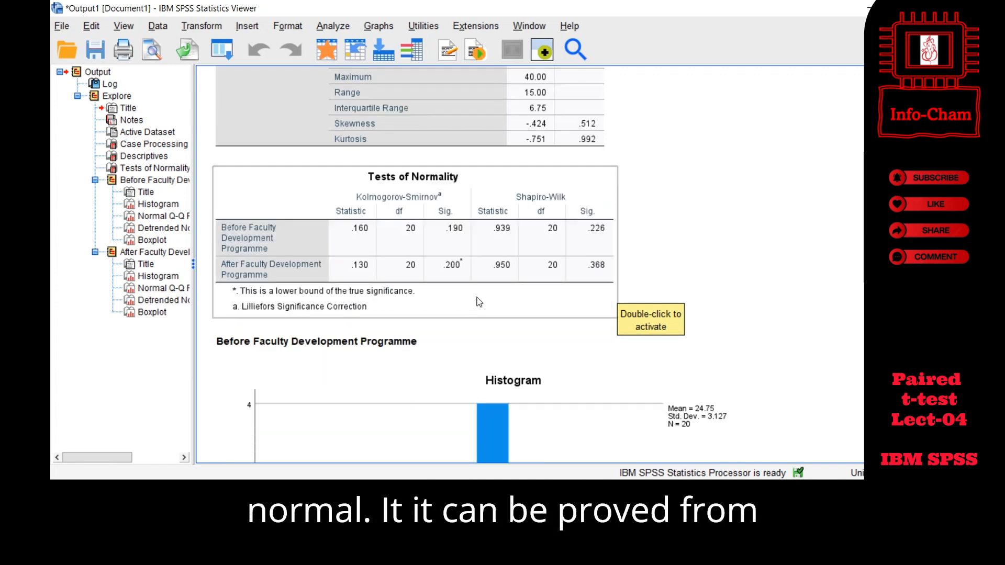
scroll(491, 270, "down", 3)
scroll(491, 270, "down", 5)
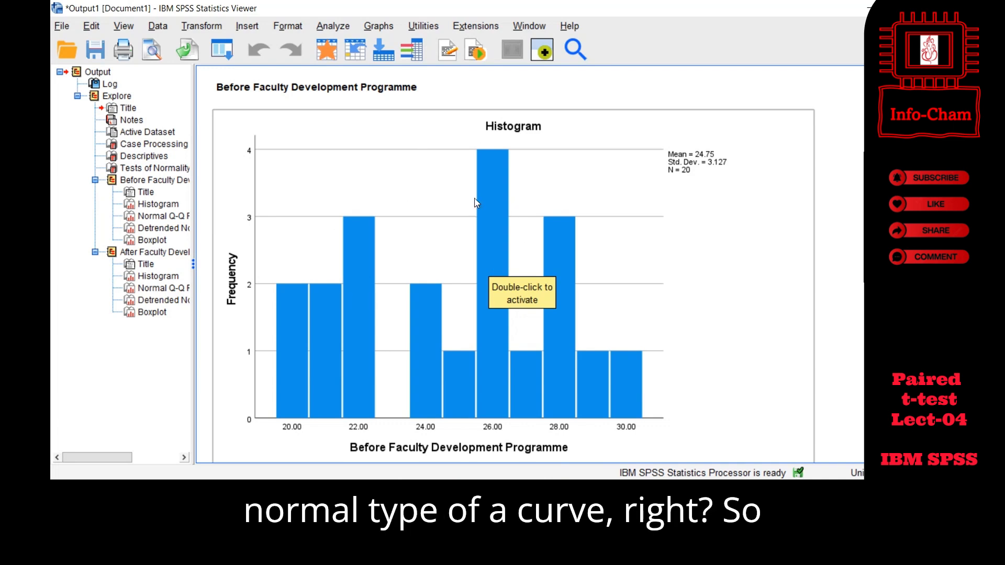
scroll(478, 201, "down", 3)
scroll(477, 194, "down", 2)
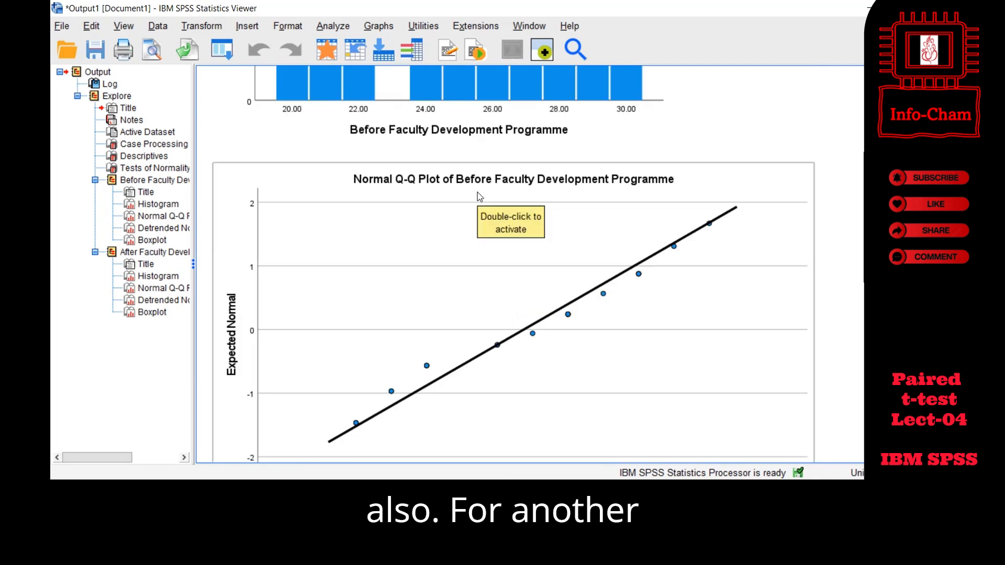
scroll(477, 192, "down", 3)
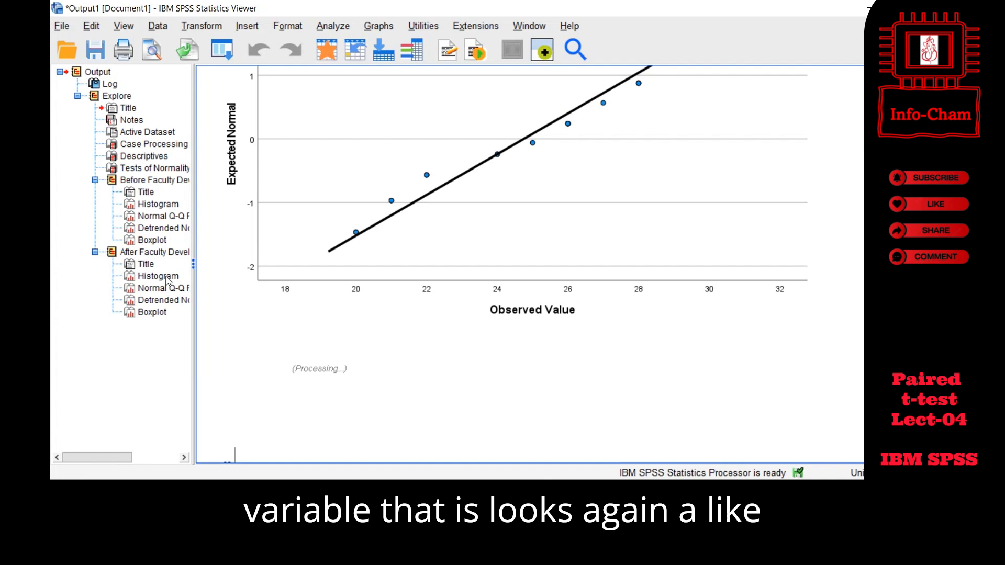
left_click(162, 277)
scroll(511, 244, "down", 4)
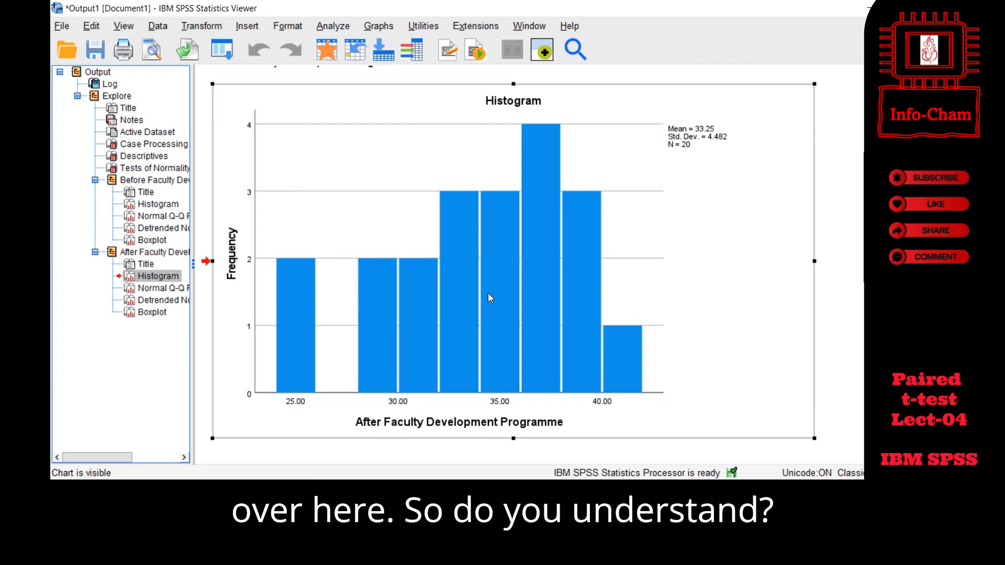
Step: Look back through the Explore charts and switch to the Tests of Normality table on the PowerPoint slide
scroll(572, 259, "up", 5)
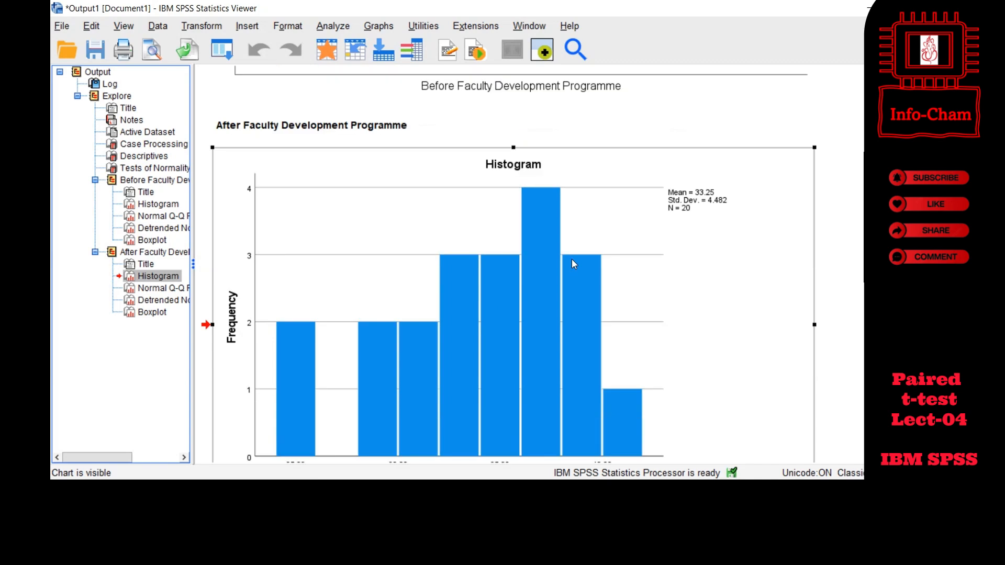
scroll(572, 259, "up", 4)
scroll(572, 264, "up", 8)
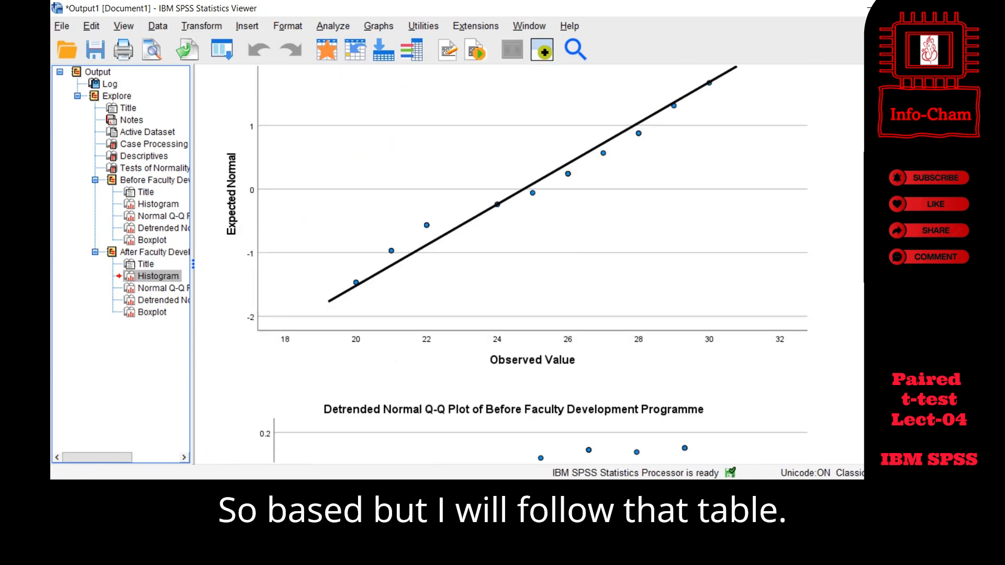
key("alt+Tab")
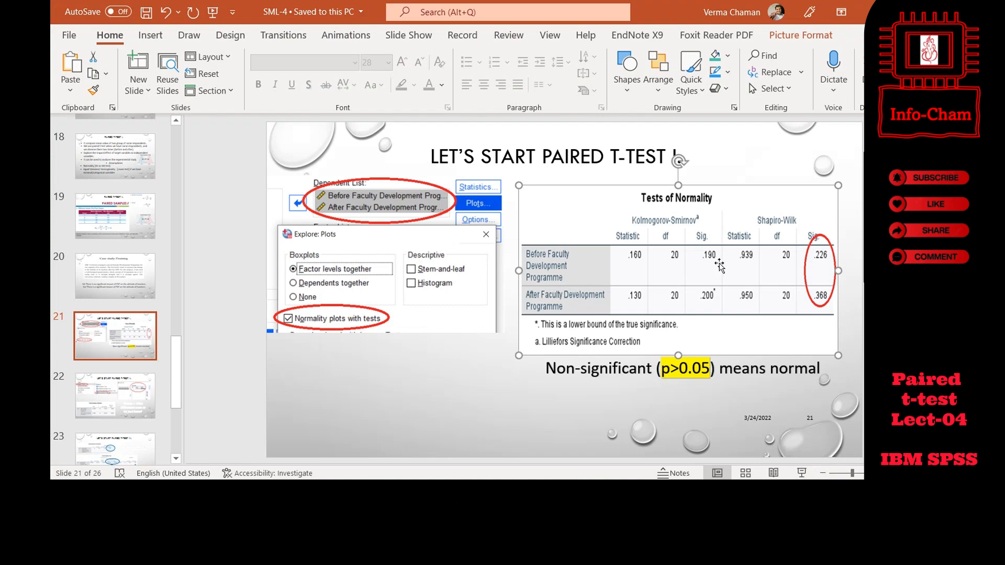